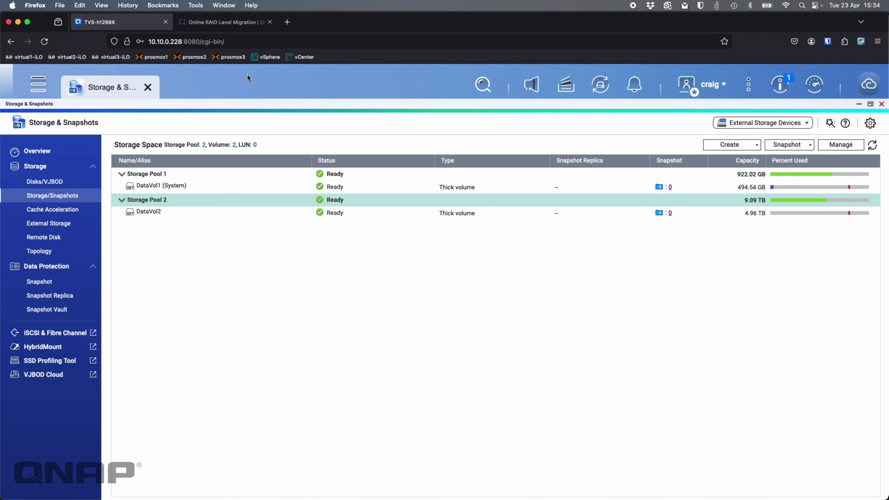
Scroll the Online RAID Level Migration article to its supported migrations, then return to the storage page
{"action": "left_click", "coordinate": [226, 22]}
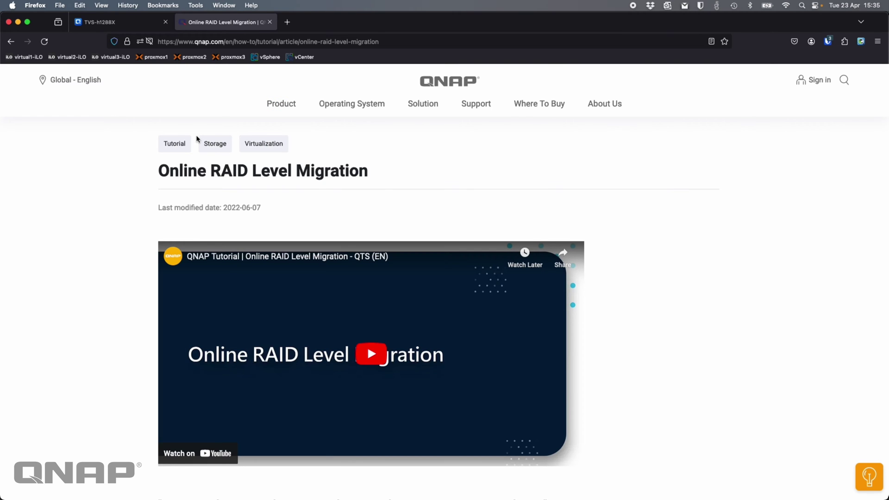
{"action": "scroll", "coordinate": [133, 241], "scroll_direction": "down", "scroll_amount": 5}
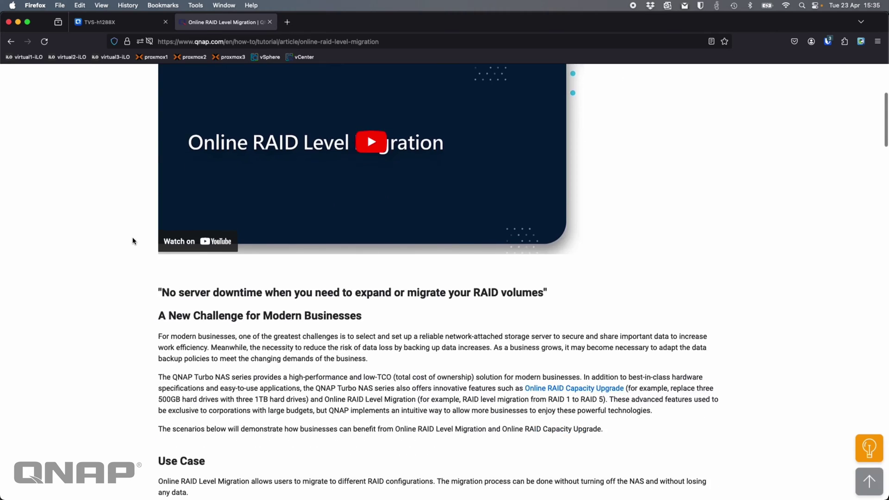
{"action": "scroll", "coordinate": [133, 240], "scroll_direction": "down", "scroll_amount": 5}
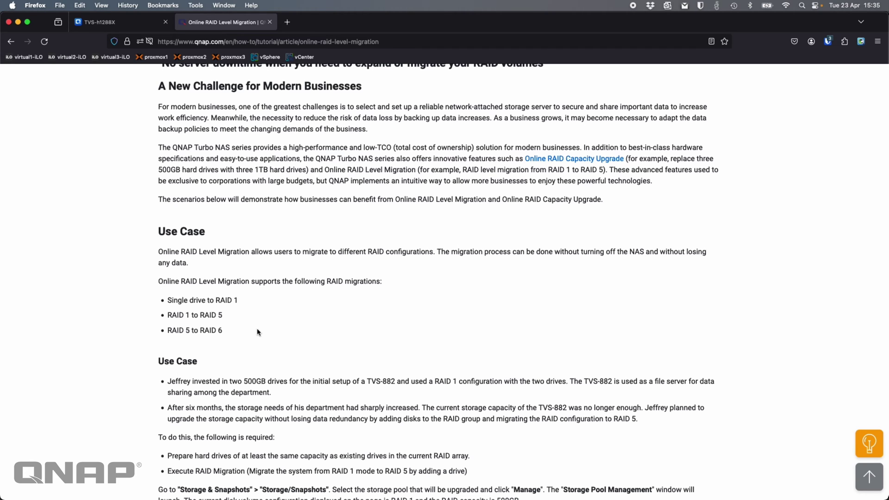
{"action": "left_click", "coordinate": [99, 22]}
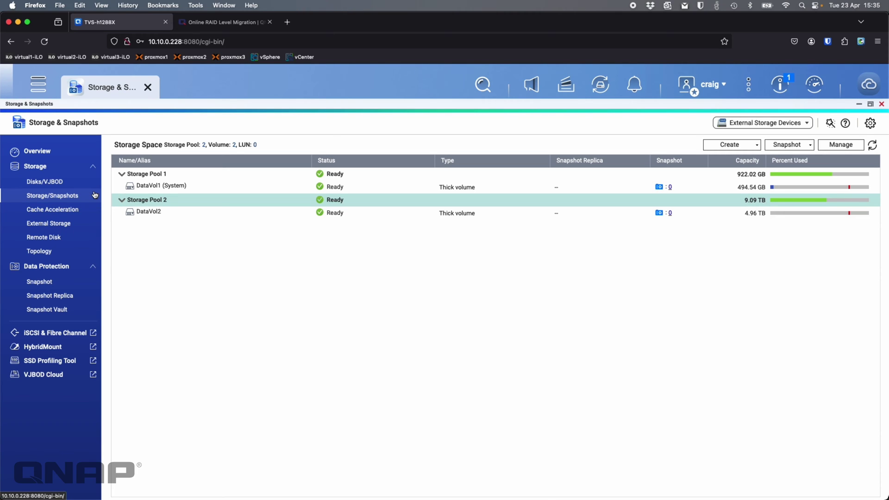
{"action": "left_click", "coordinate": [53, 182]}
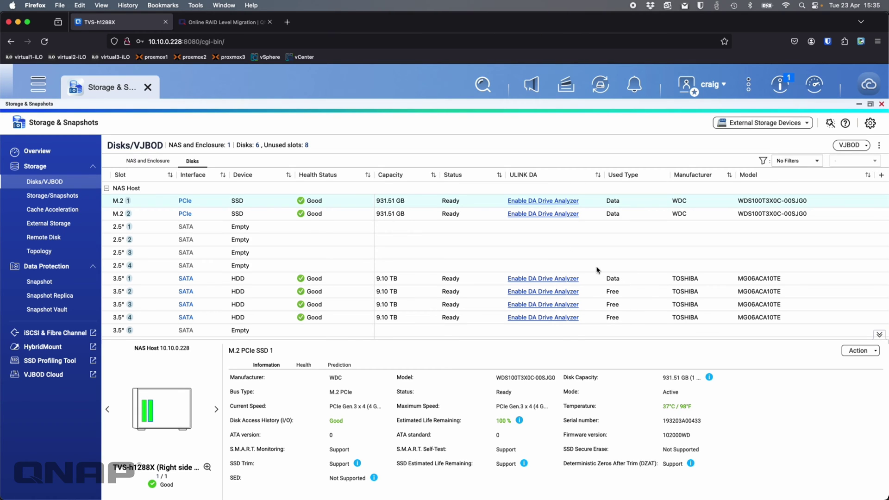
{"action": "left_click", "coordinate": [66, 196]}
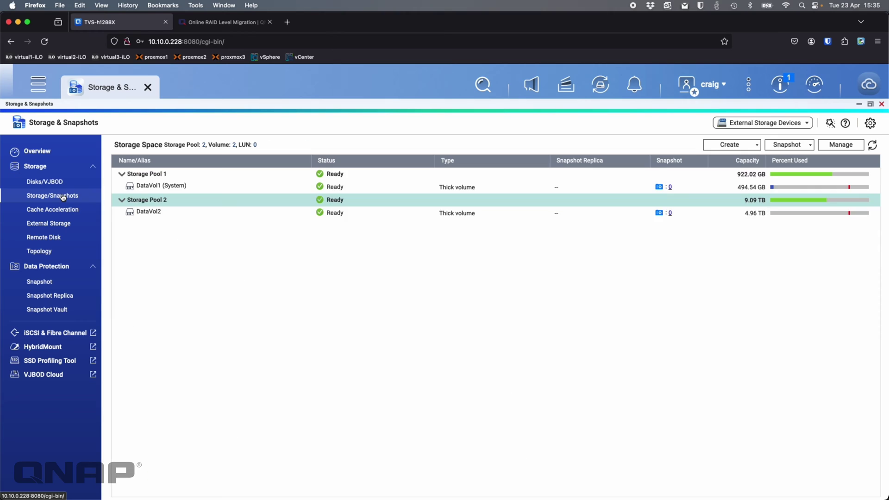
Open Storage Pool 2's management window maximized, showing single-disk RAID Group 2 at 5.16 of 9.09 TB
{"action": "right_click", "coordinate": [203, 203]}
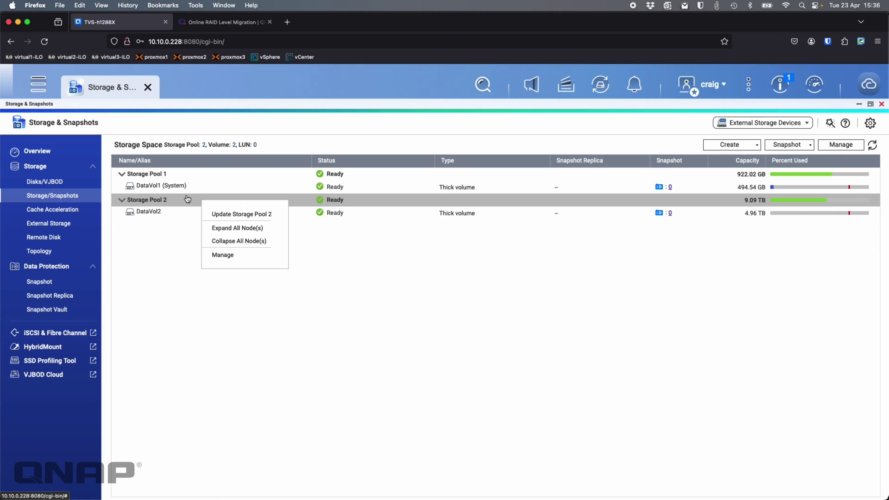
{"action": "left_click", "coordinate": [222, 254]}
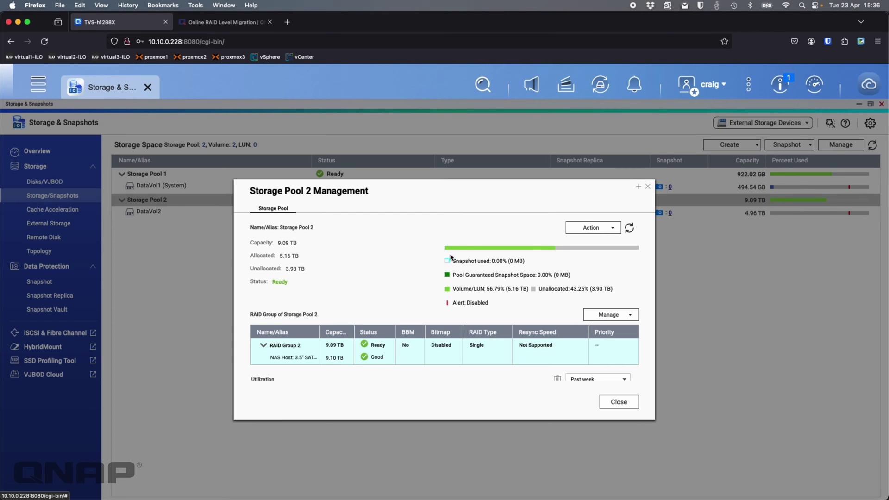
{"action": "left_click", "coordinate": [637, 188]}
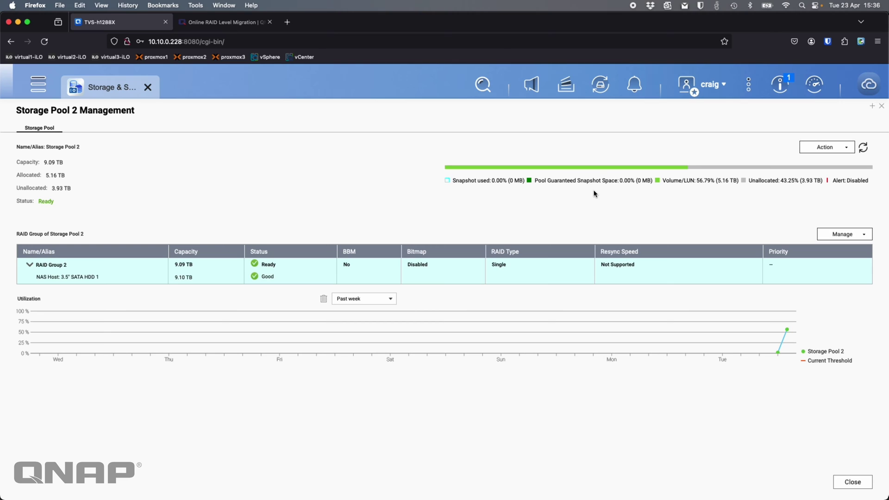
{"action": "mouse_move", "coordinate": [506, 167]}
{"action": "left_click", "coordinate": [824, 146]}
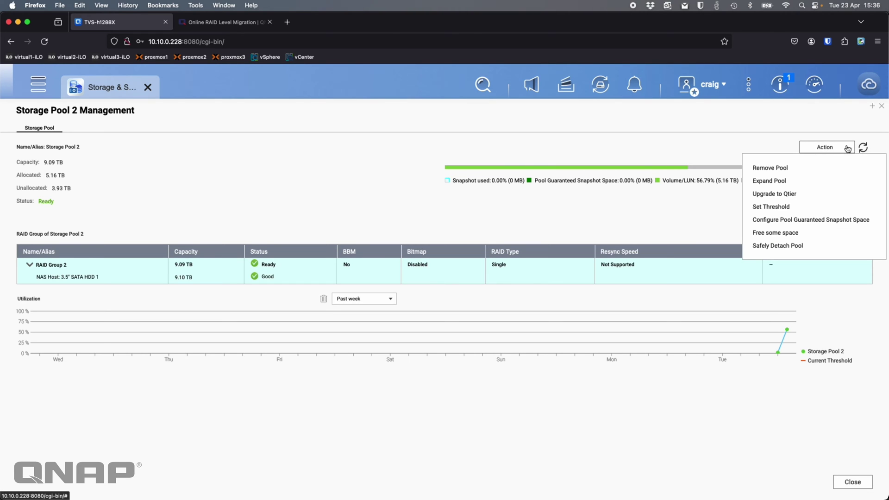
{"action": "left_click", "coordinate": [789, 183]}
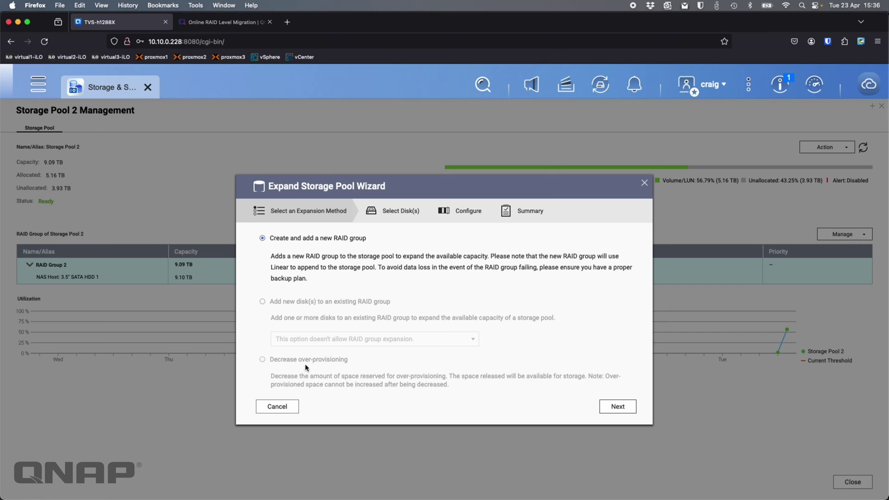
{"action": "left_click", "coordinate": [286, 407]}
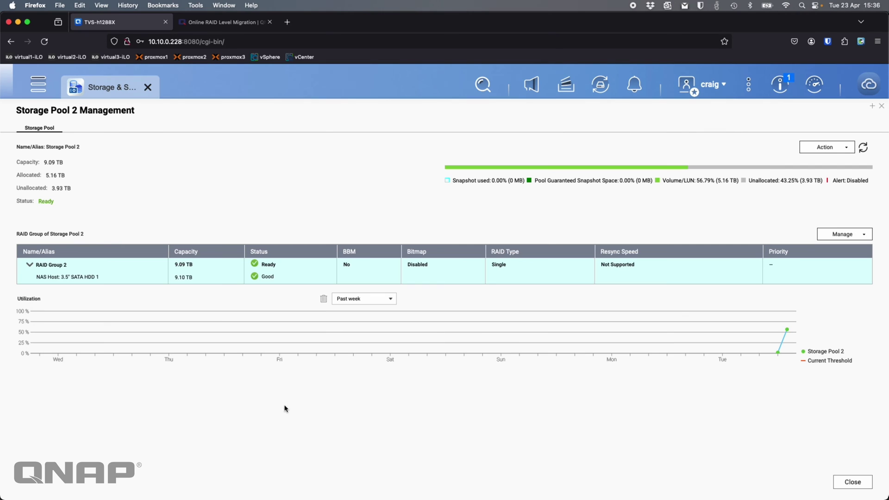
Open Migrate RAID Group for RAID Group 2, checking the article's Single-to-RAID 1 line
{"action": "left_click", "coordinate": [864, 236]}
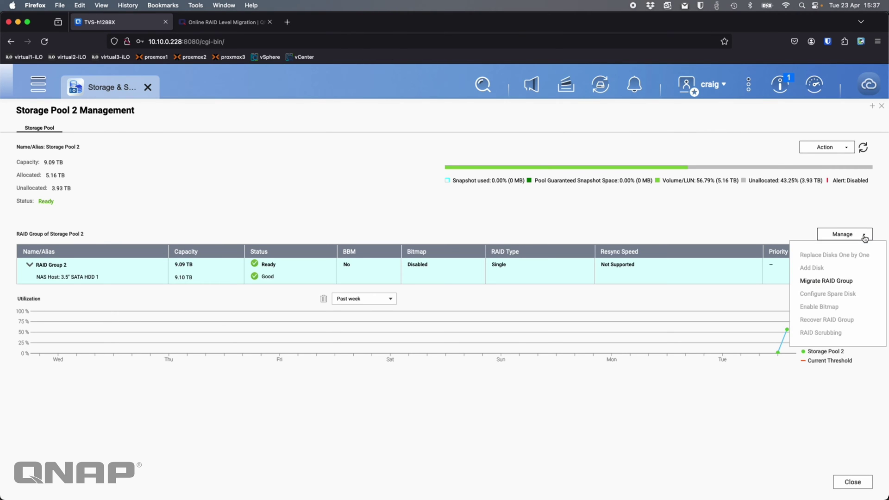
{"action": "left_click", "coordinate": [827, 281]}
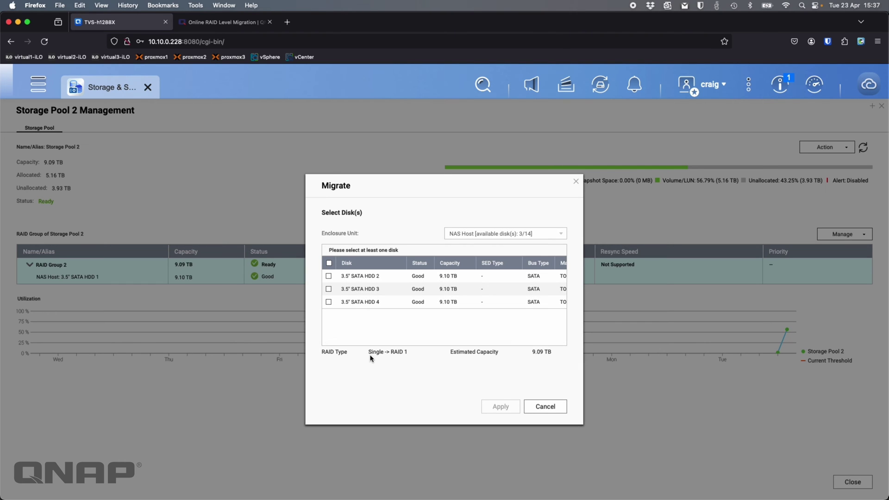
{"action": "left_click", "coordinate": [222, 22]}
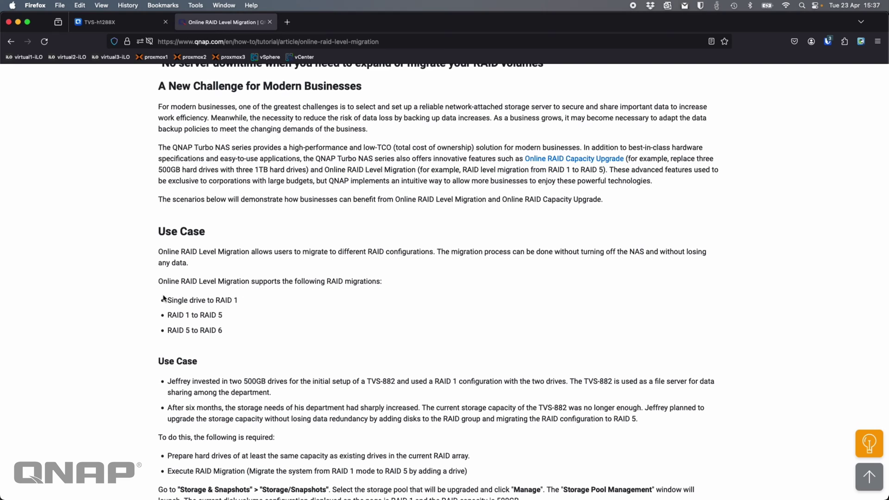
{"action": "left_click_drag", "start_coordinate": [240, 301], "coordinate": [163, 303]}
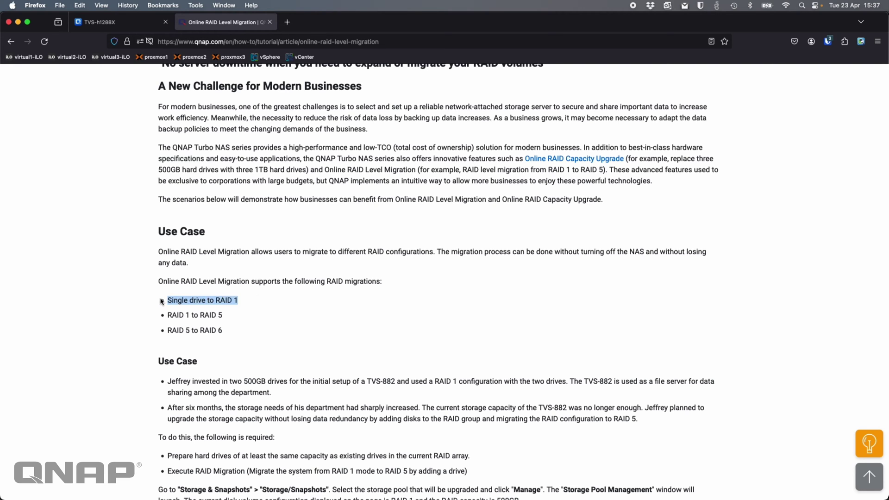
{"action": "left_click", "coordinate": [130, 25]}
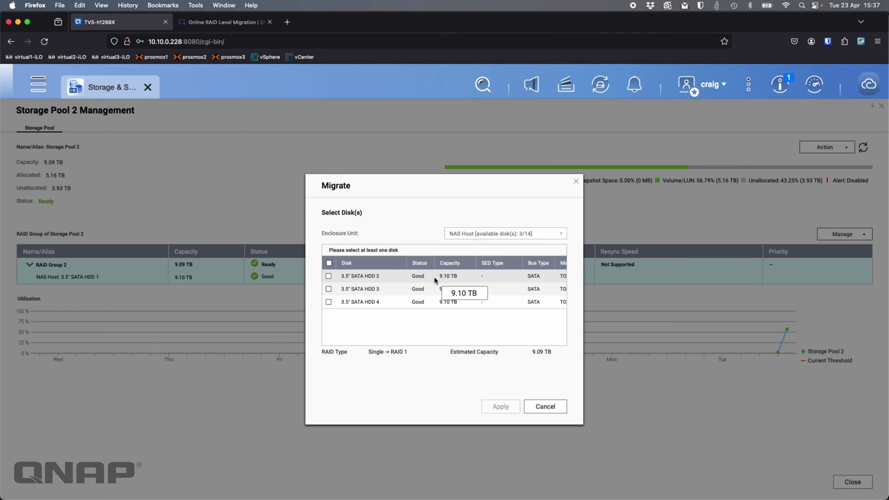
Migrate RAID Group 2 to RAID 1 by adding 3.5" SATA HDD 2 and confirming the erase
{"action": "left_click", "coordinate": [329, 276]}
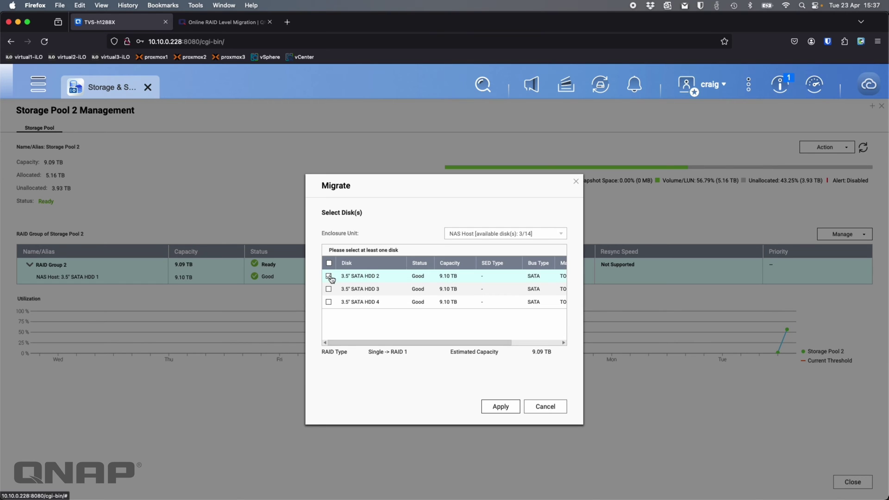
{"action": "left_click", "coordinate": [490, 409]}
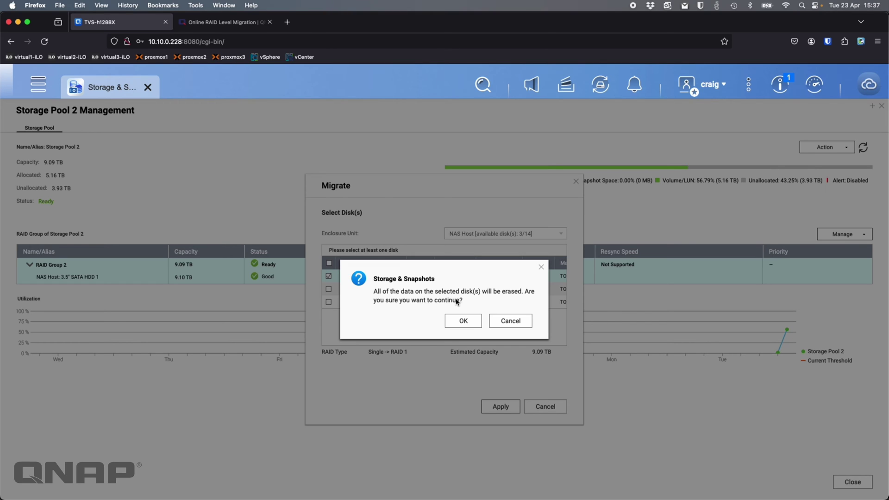
{"action": "left_click", "coordinate": [465, 324]}
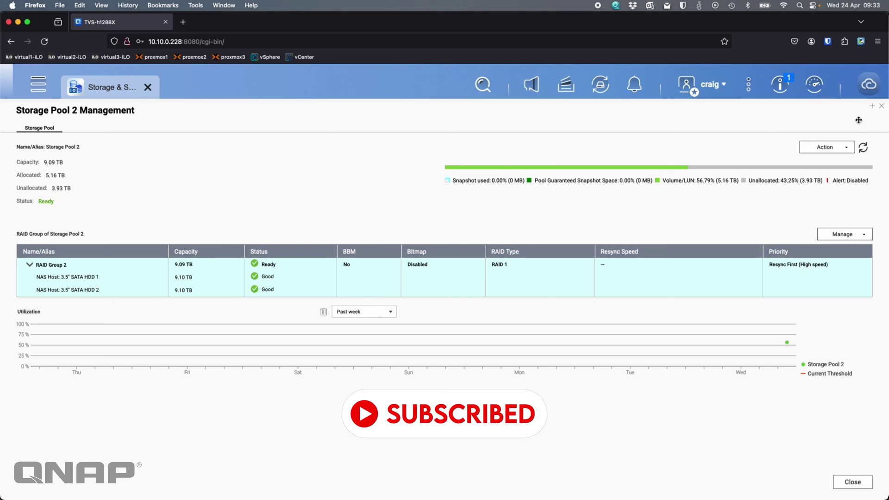
{"action": "left_click", "coordinate": [882, 108]}
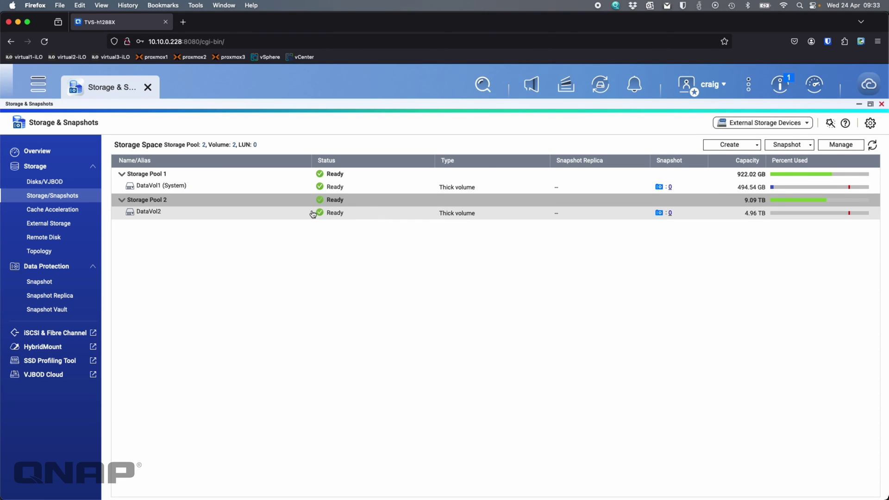
{"action": "right_click", "coordinate": [596, 205]}
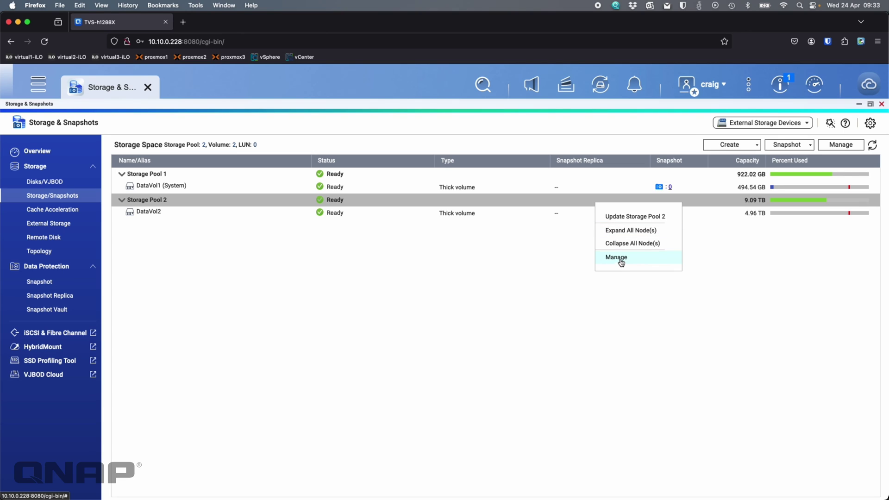
{"action": "left_click", "coordinate": [621, 260]}
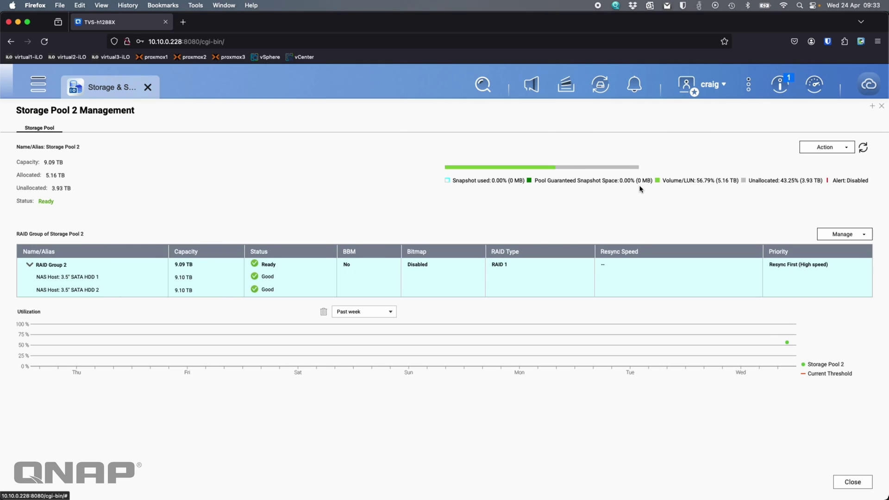
{"action": "left_click", "coordinate": [638, 187]}
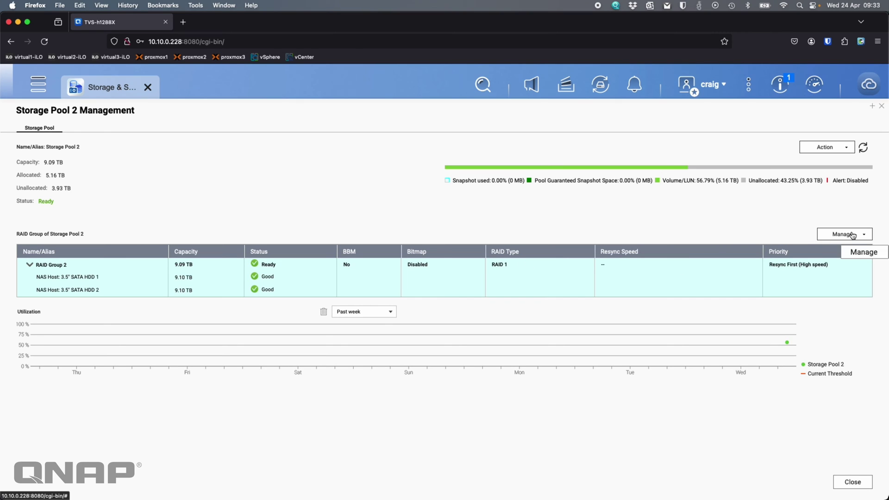
Migrate RAID Group 2 from RAID 1 to RAID 5 by adding 3.5" SATA HDD 3, accepting the erase
{"action": "left_click", "coordinate": [857, 235]}
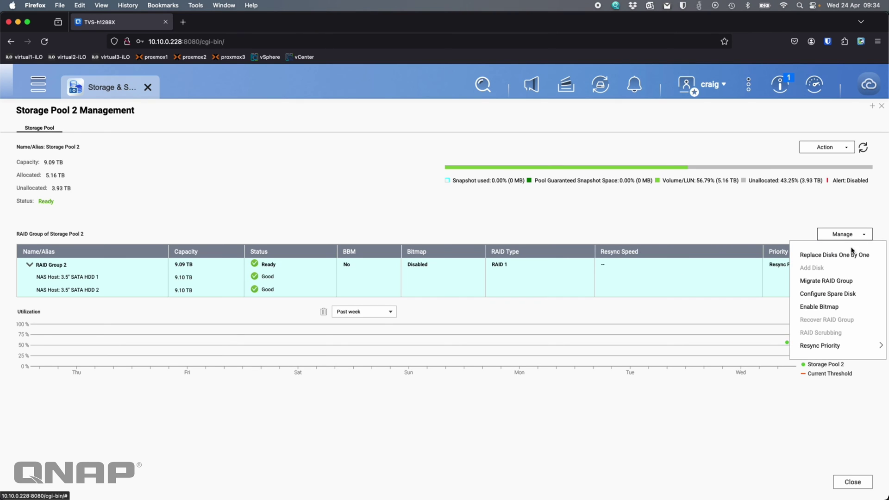
{"action": "left_click", "coordinate": [843, 281]}
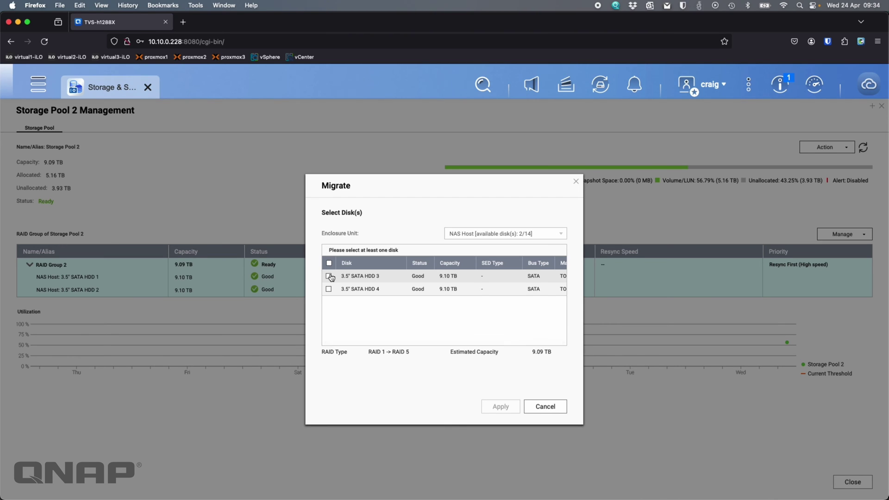
{"action": "left_click", "coordinate": [329, 276]}
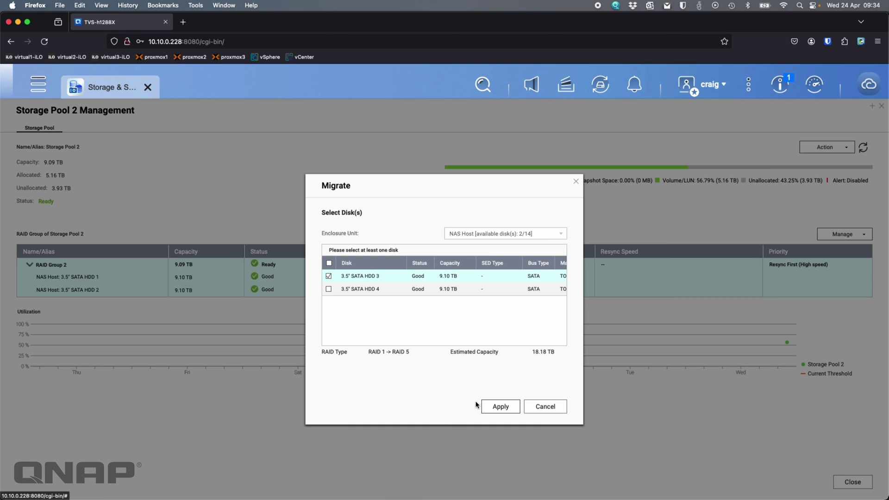
{"action": "left_click", "coordinate": [491, 407]}
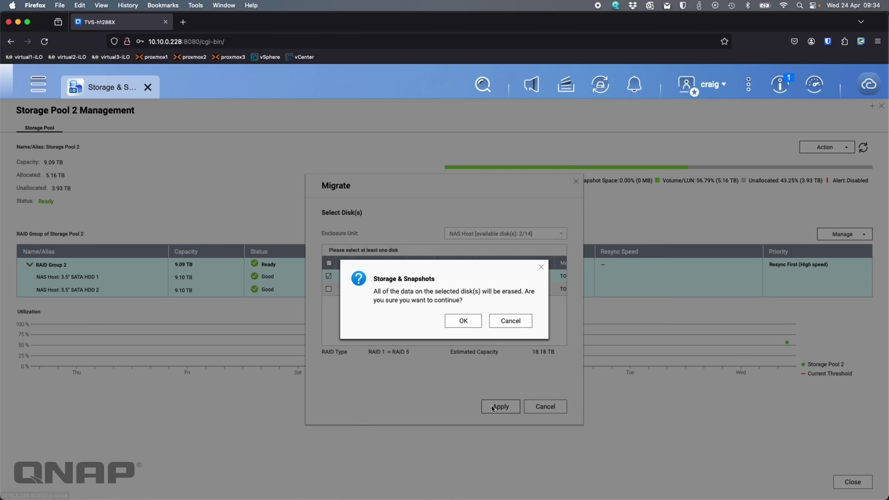
{"action": "left_click", "coordinate": [461, 320]}
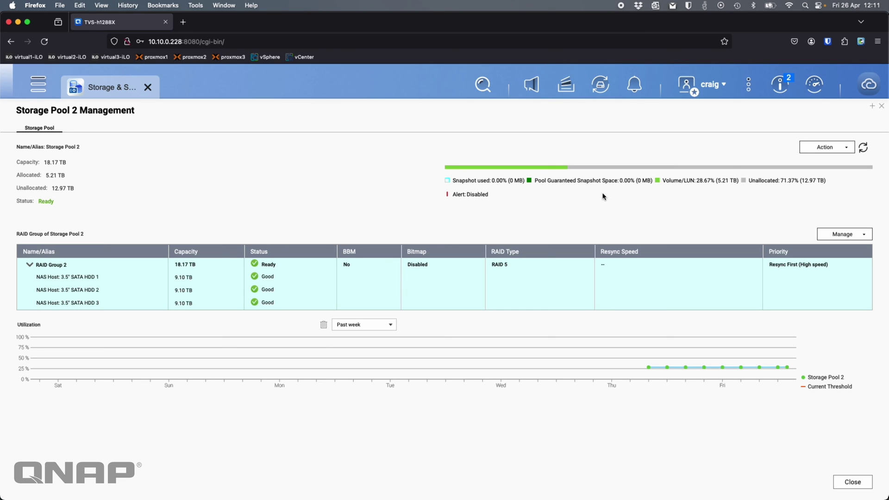
Show Storage Pool 2's actions, including Expand Pool, Set Threshold and Remove Pool
{"action": "left_click", "coordinate": [834, 150]}
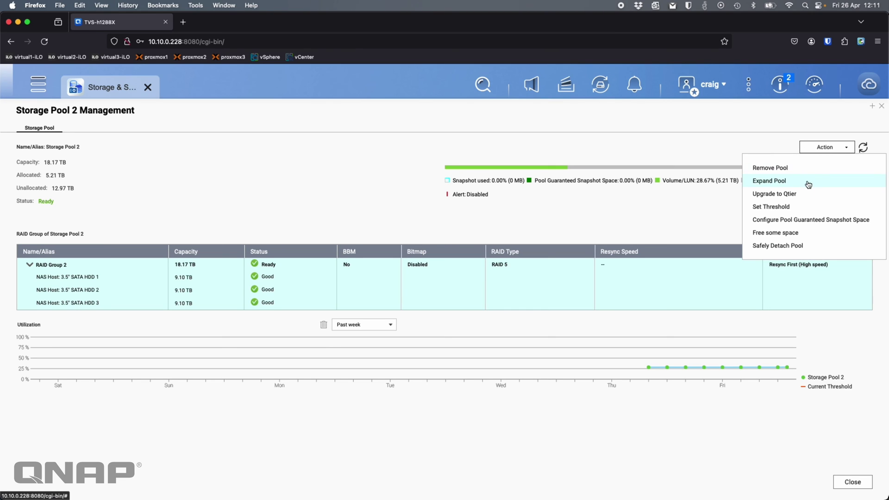
{"action": "left_click", "coordinate": [773, 183]}
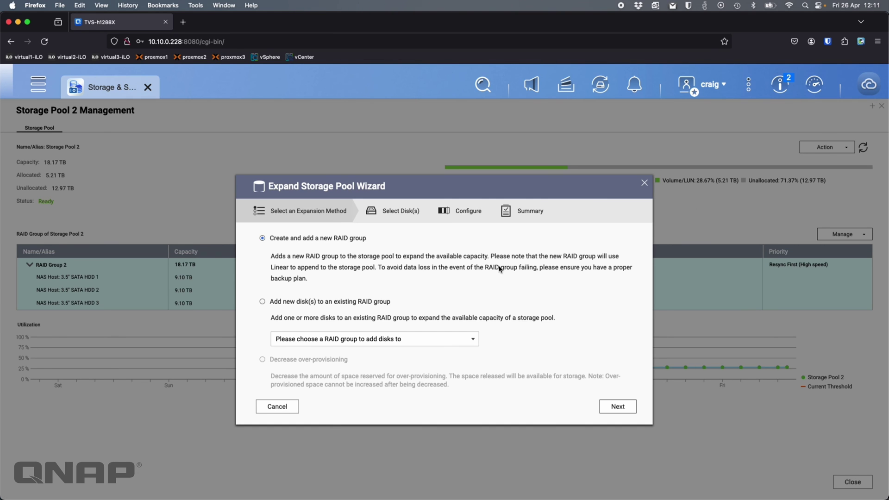
{"action": "left_click", "coordinate": [316, 303]}
{"action": "left_click", "coordinate": [388, 342]}
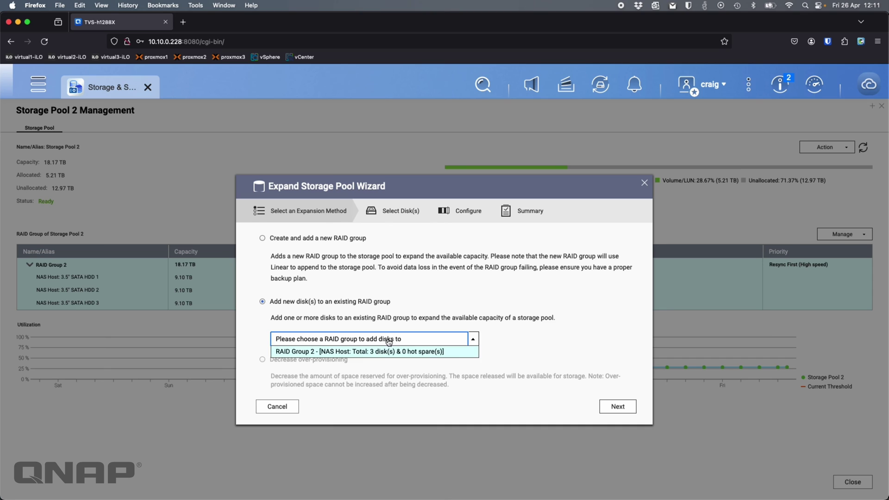
{"action": "left_click", "coordinate": [376, 353]}
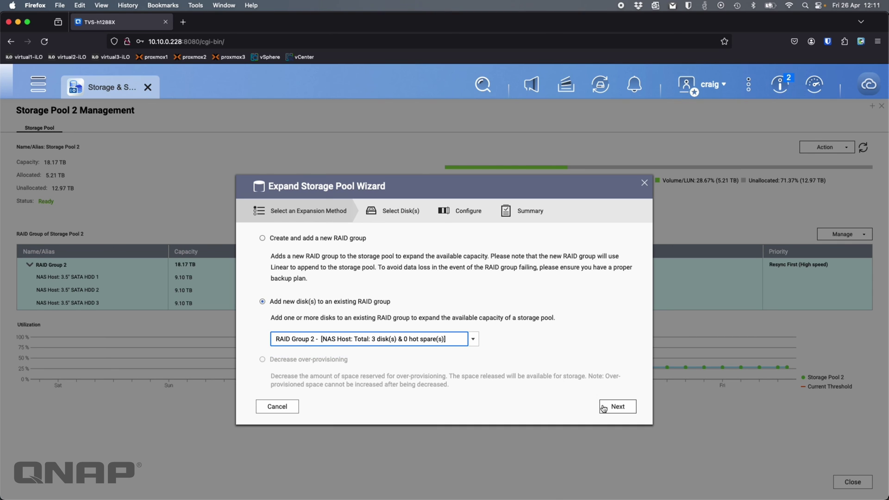
{"action": "left_click", "coordinate": [617, 408]}
{"action": "left_click", "coordinate": [259, 275]}
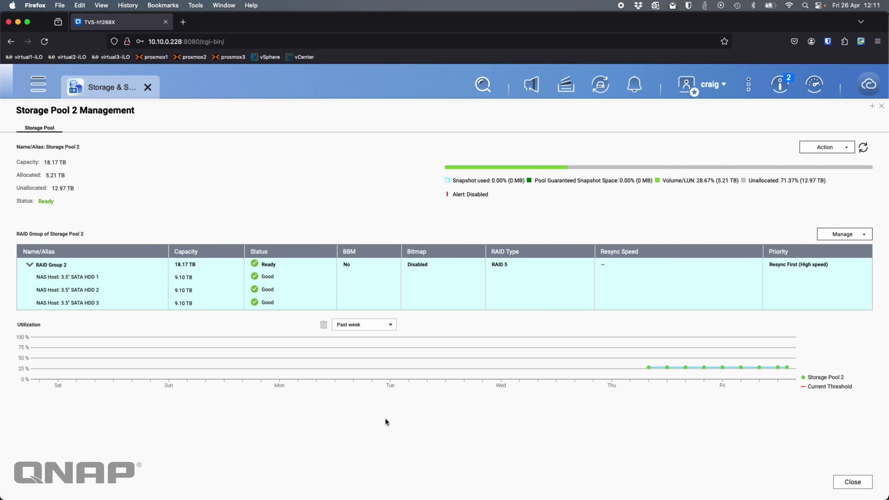
{"action": "left_click", "coordinate": [852, 236]}
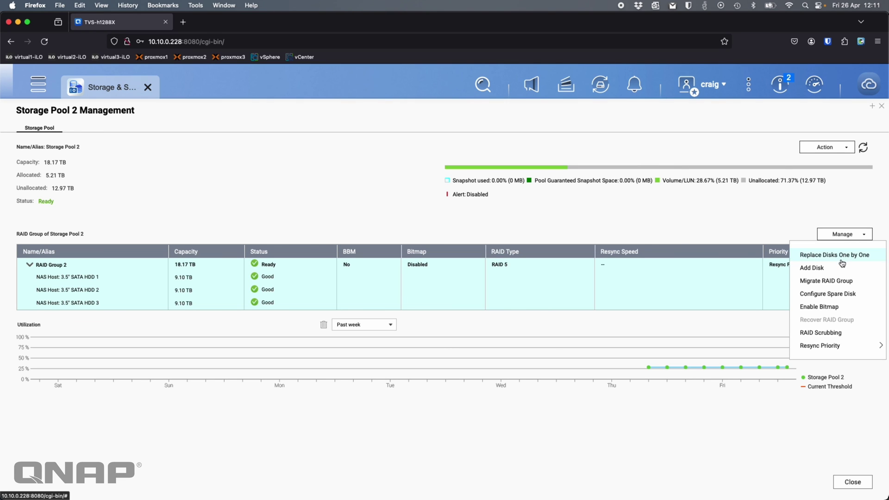
{"action": "left_click", "coordinate": [826, 280]}
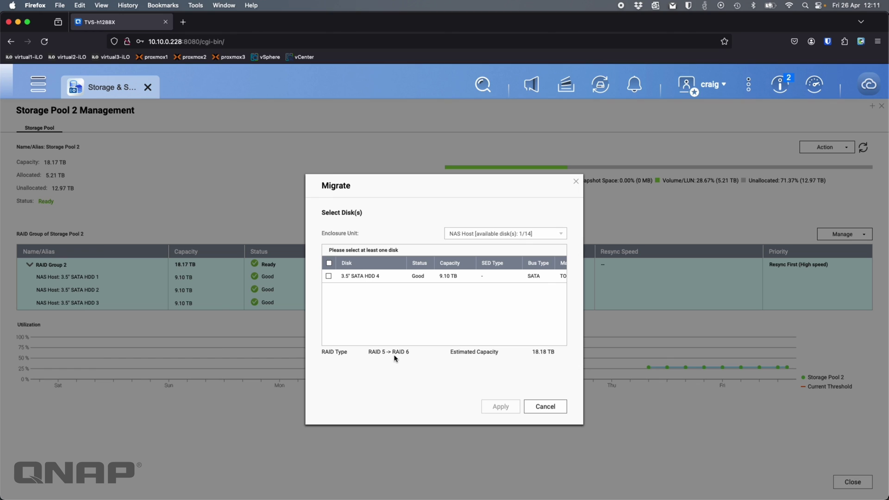
{"action": "left_click", "coordinate": [328, 277]}
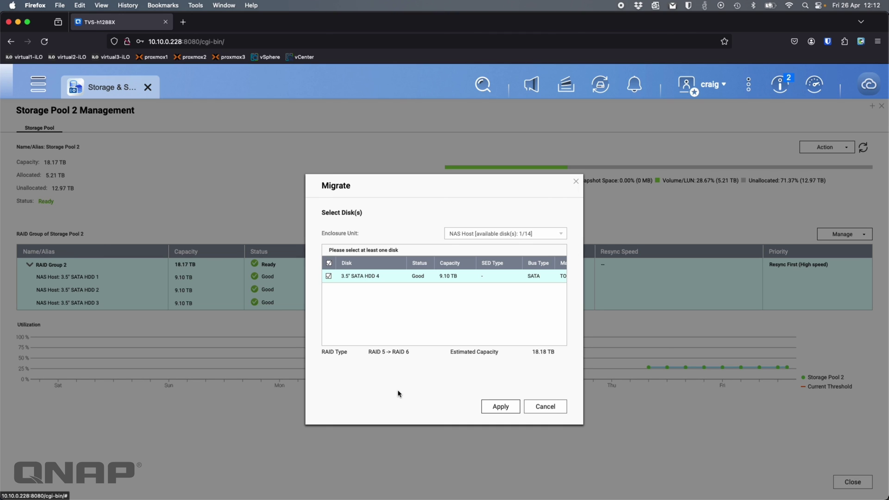
{"action": "left_click", "coordinate": [551, 409]}
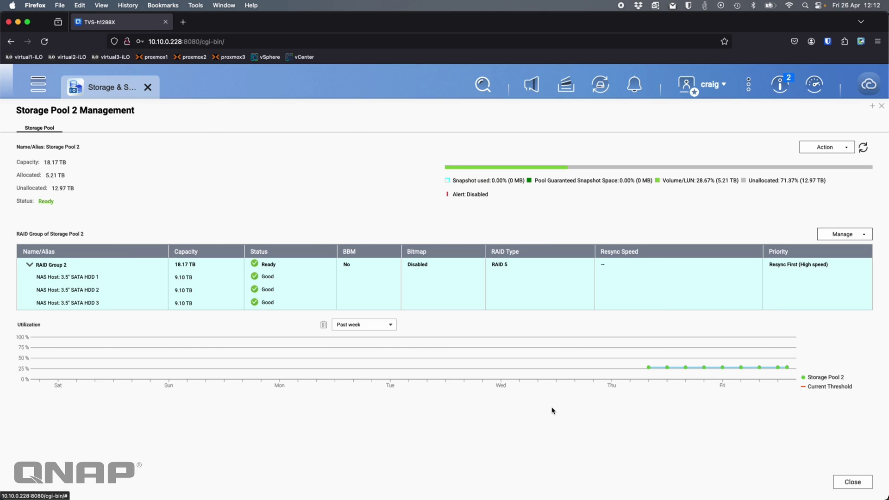